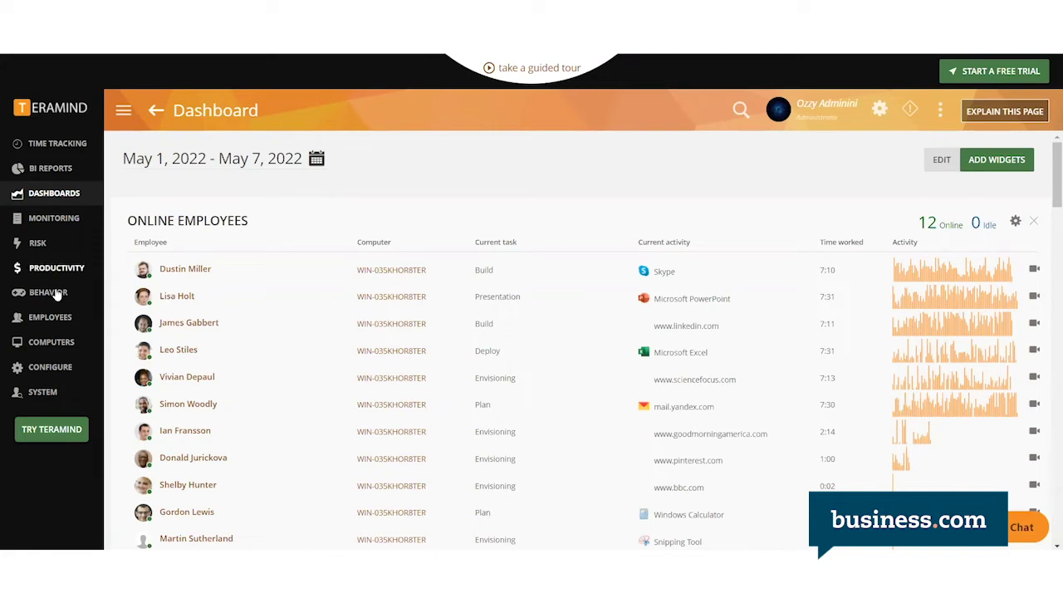
Step: Open the behavior policies and start a new rule in the Sample Rules policy
mouse_move(65, 292)
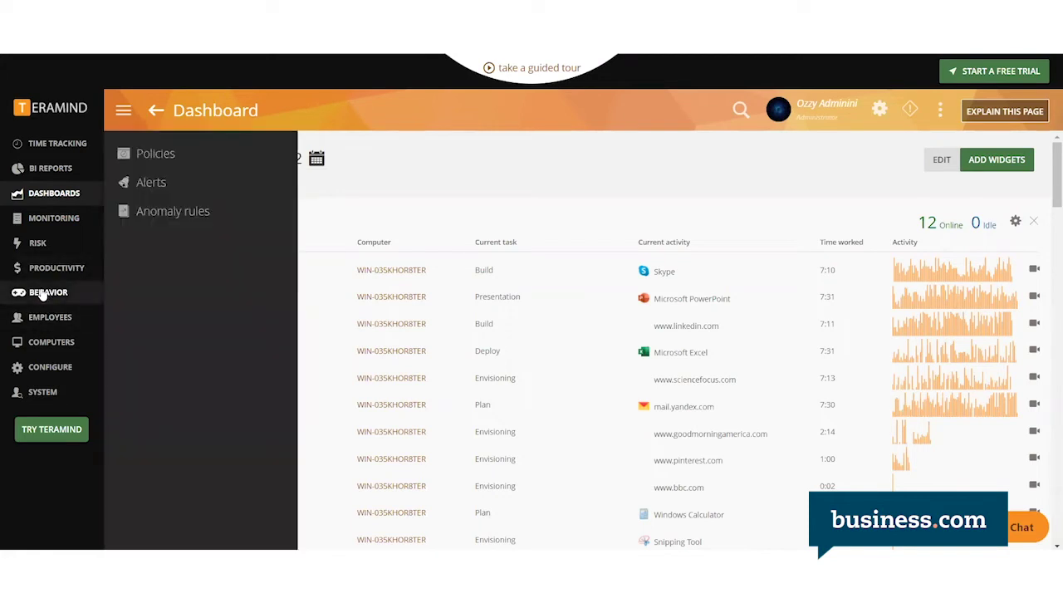
click(157, 156)
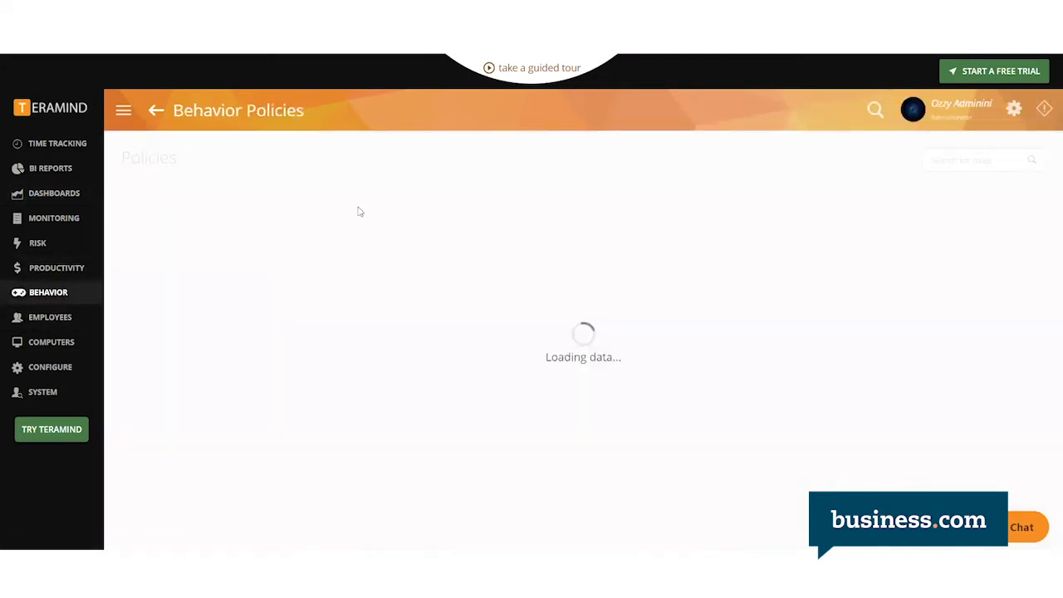
scroll(338, 186, down, 10)
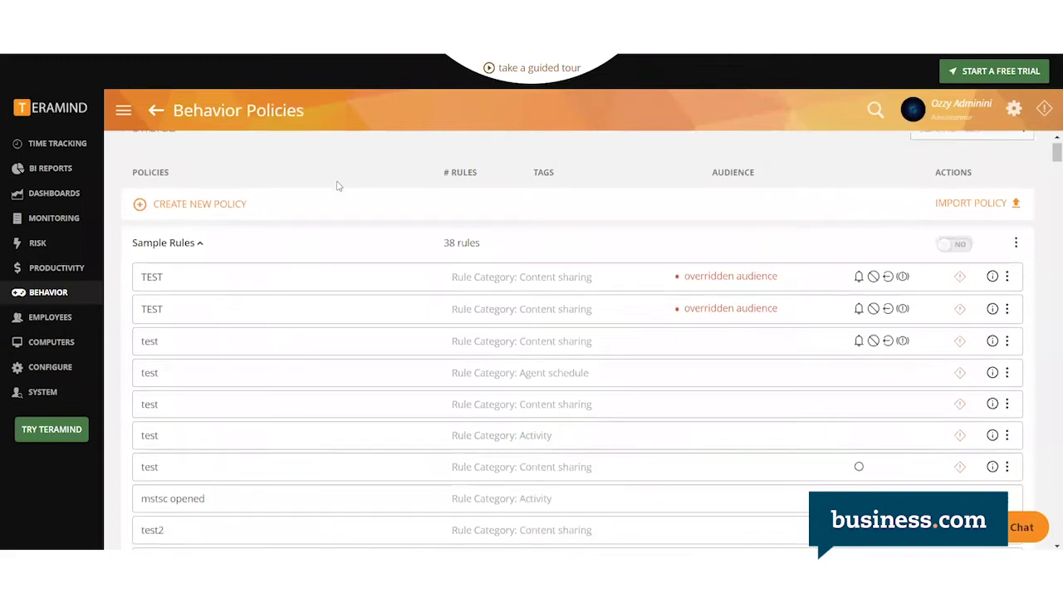
scroll(337, 186, down, 5)
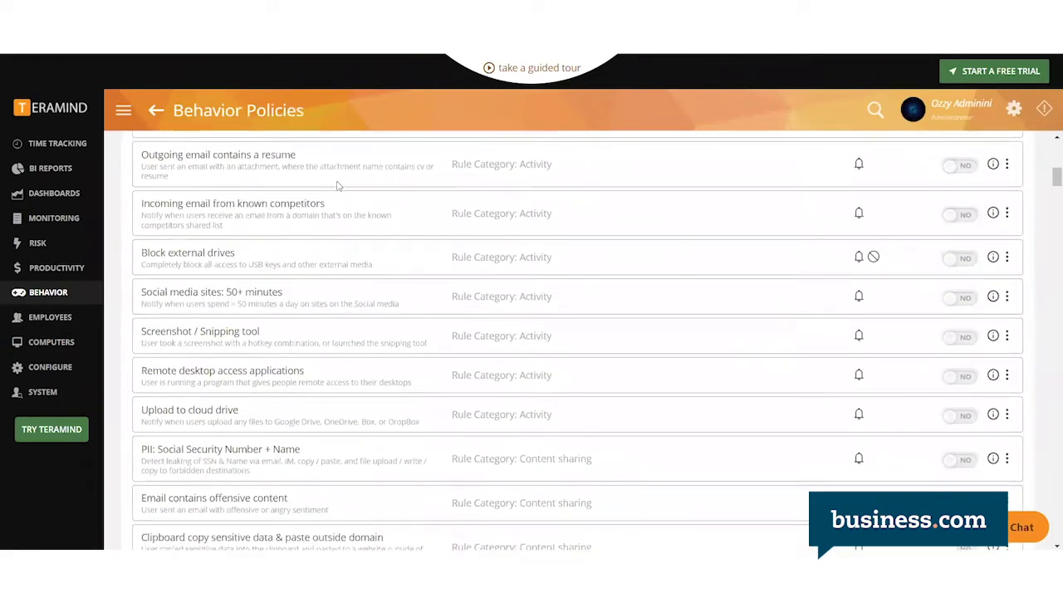
scroll(338, 186, down, 15)
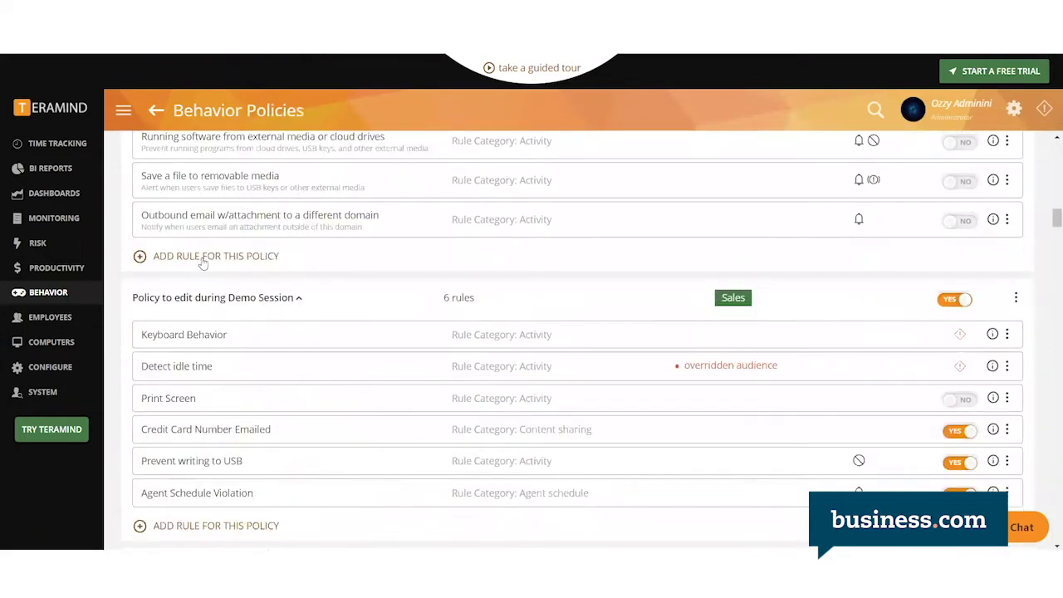
click(207, 259)
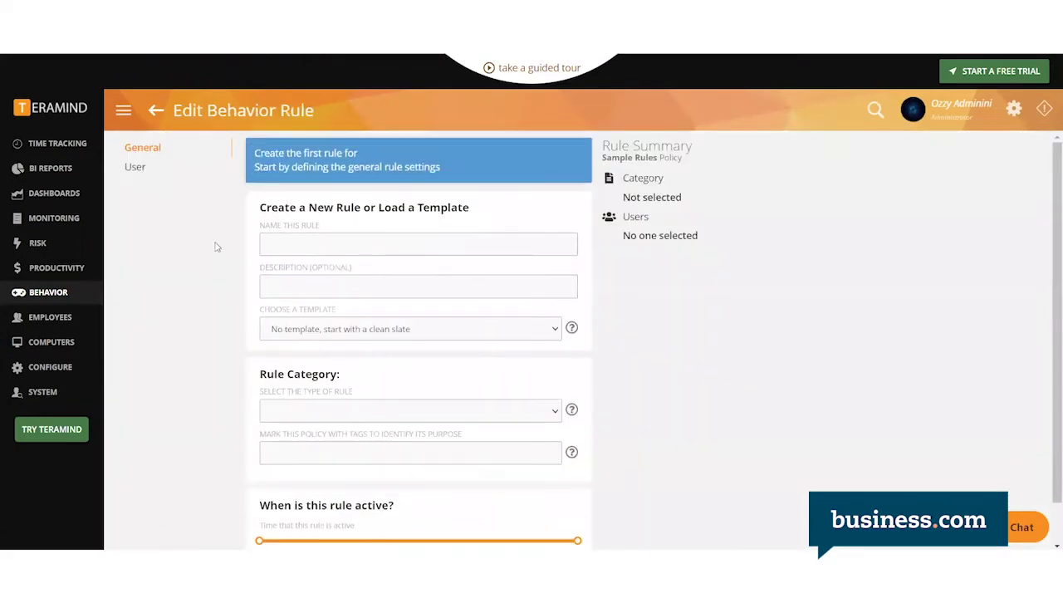
Step: Name the rule "Benson Project Email Data Leakage" and set its rule type to Activity
click(294, 247)
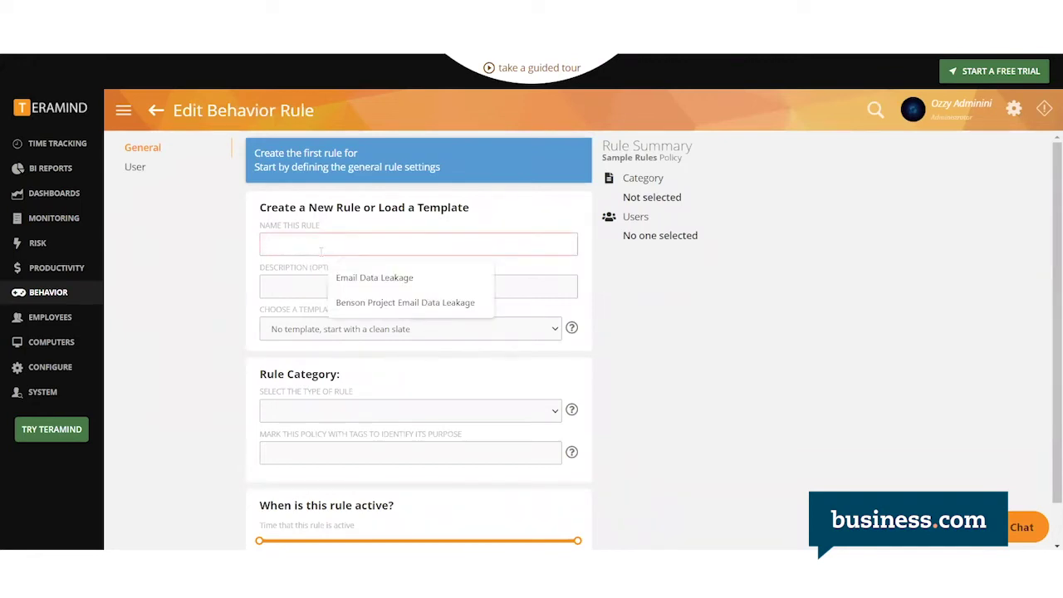
click(375, 304)
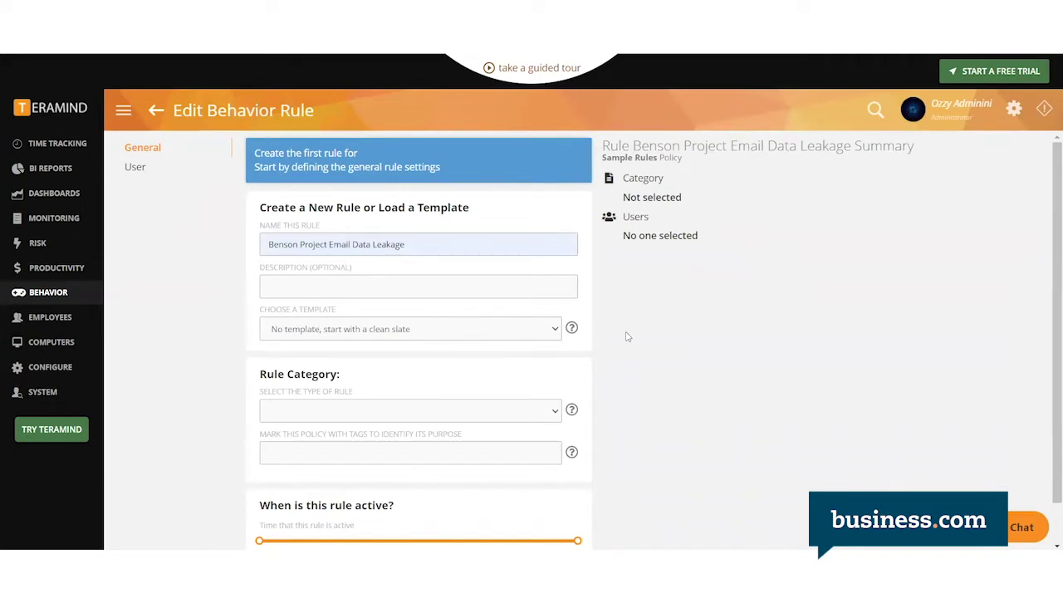
scroll(628, 336, down, 2)
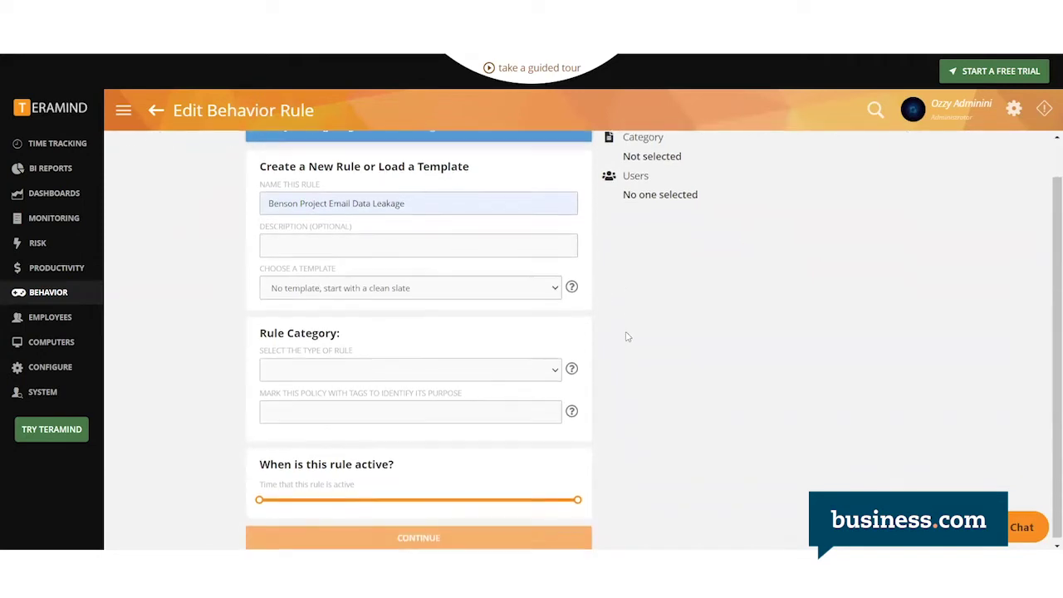
click(556, 367)
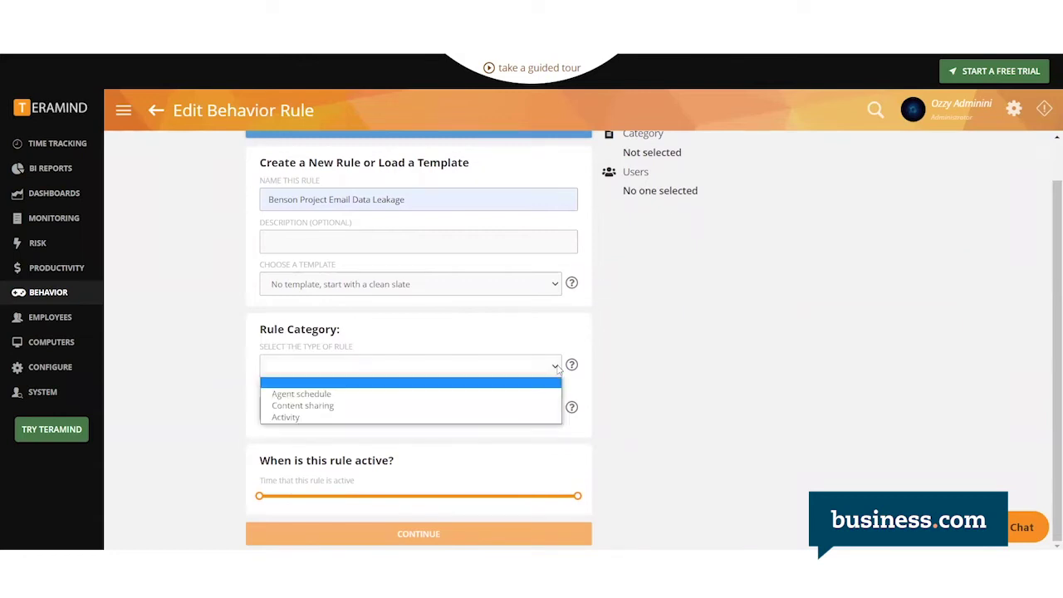
click(510, 418)
Step: Enable Emails as the monitored activity type for the rule
scroll(639, 408, down, 1)
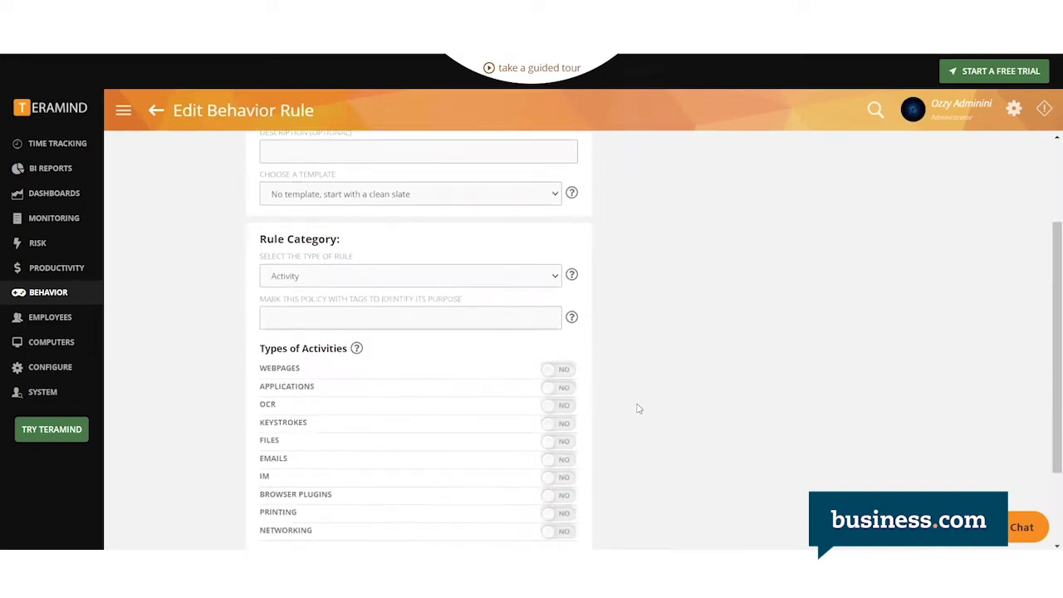
scroll(639, 409, down, 1)
click(561, 413)
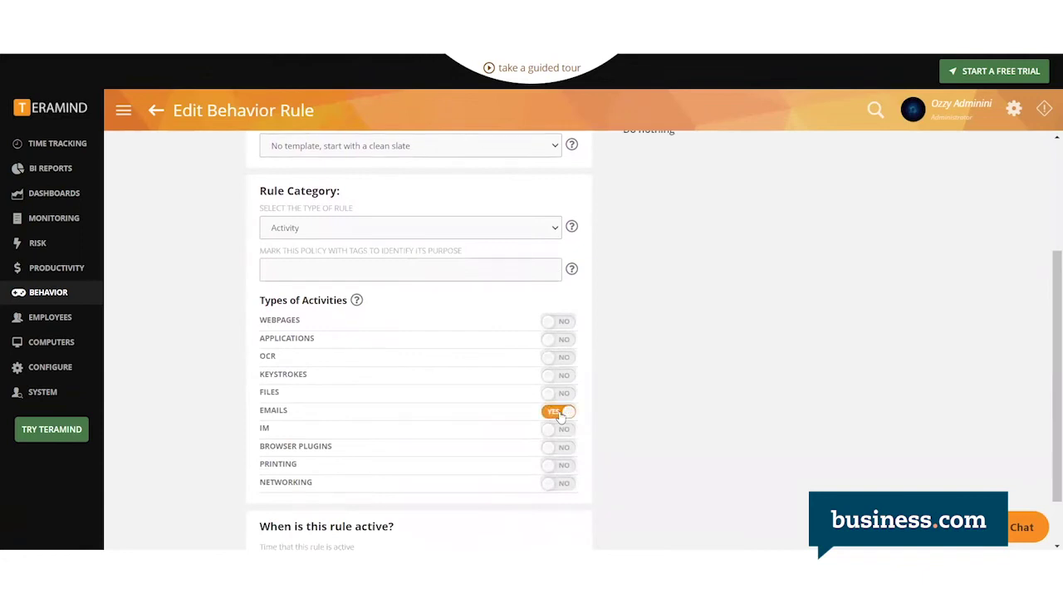
Step: Set the rule's active time from 6:30 to 17:20 and continue to user selection
scroll(628, 291, down, 1)
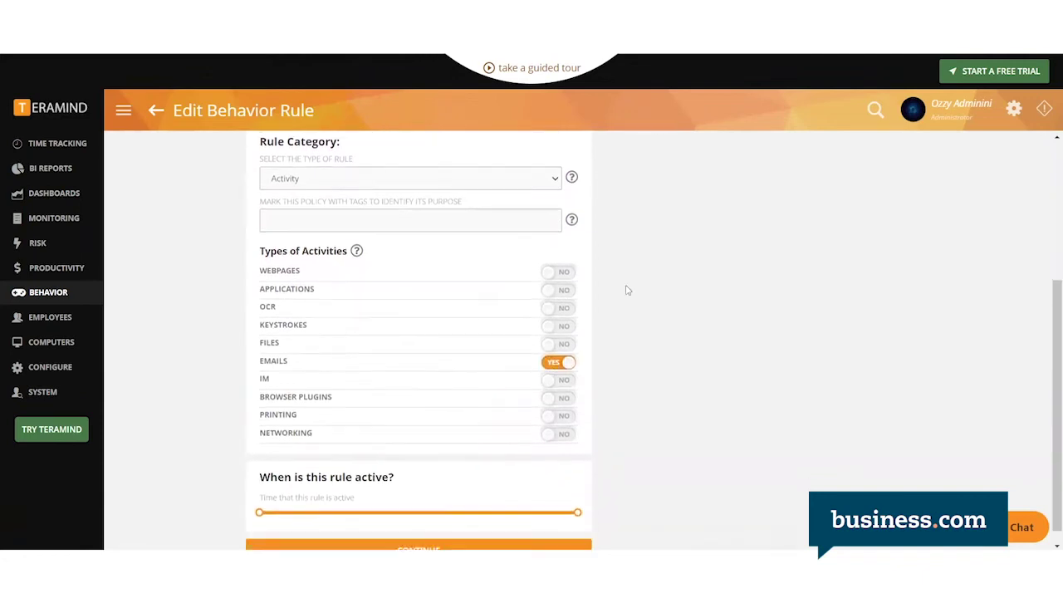
mouse_move(260, 496)
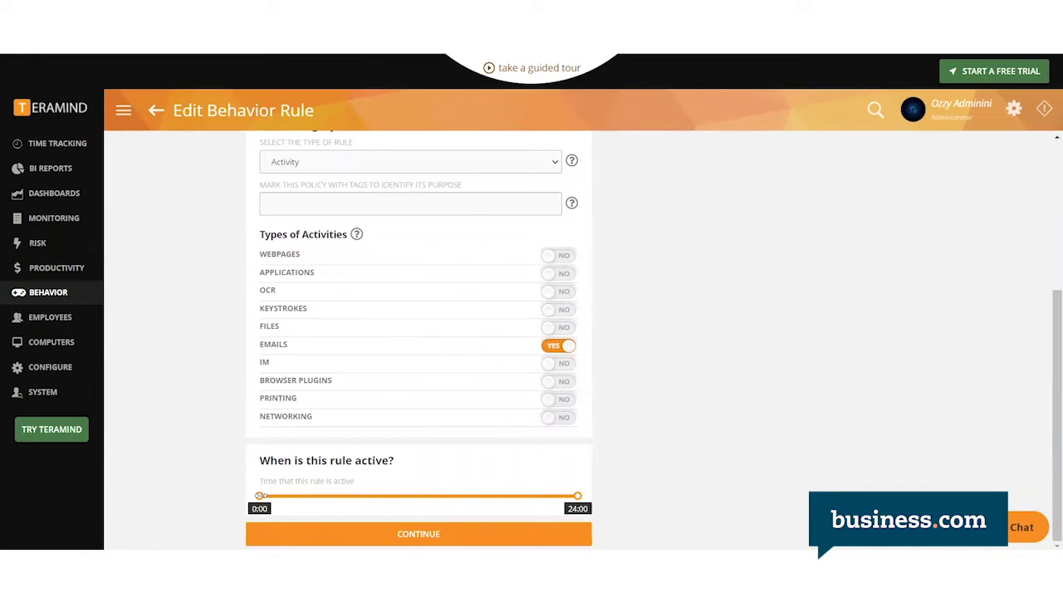
drag(260, 496, 346, 496)
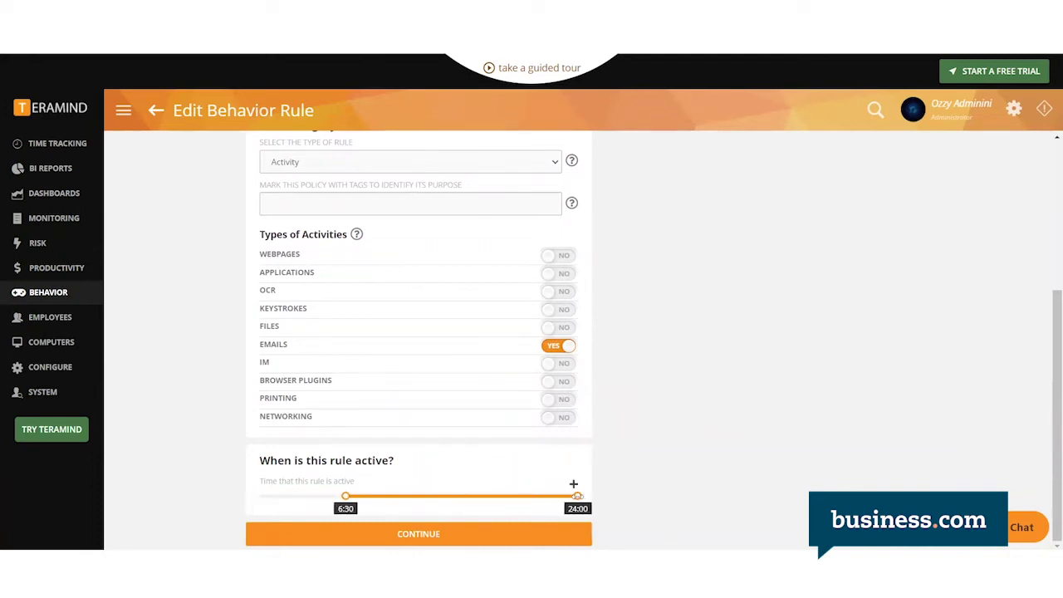
drag(577, 496, 489, 496)
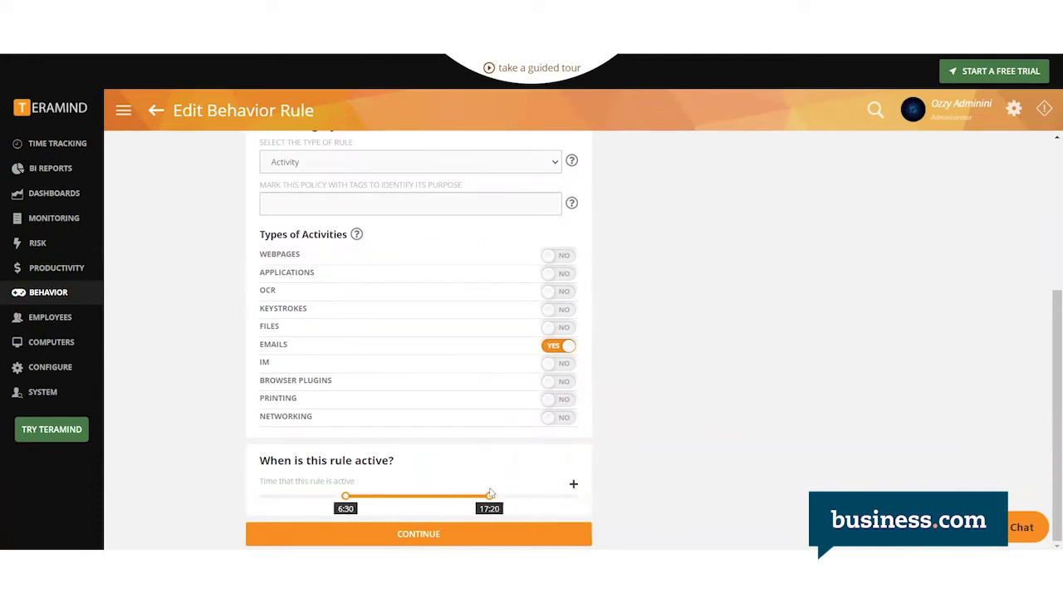
click(401, 538)
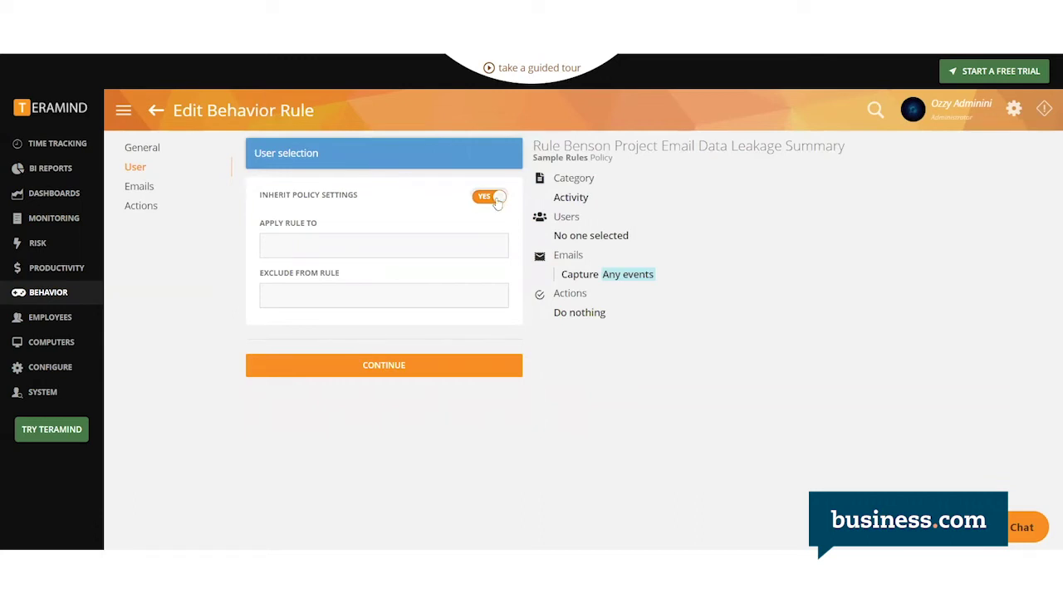
click(495, 199)
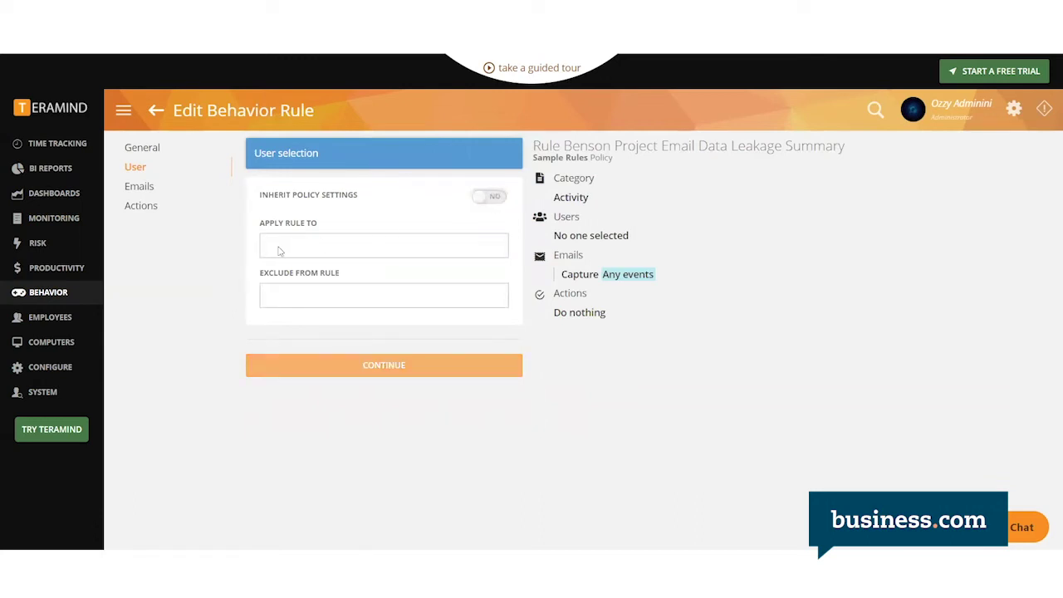
click(279, 247)
click(231, 256)
click(494, 197)
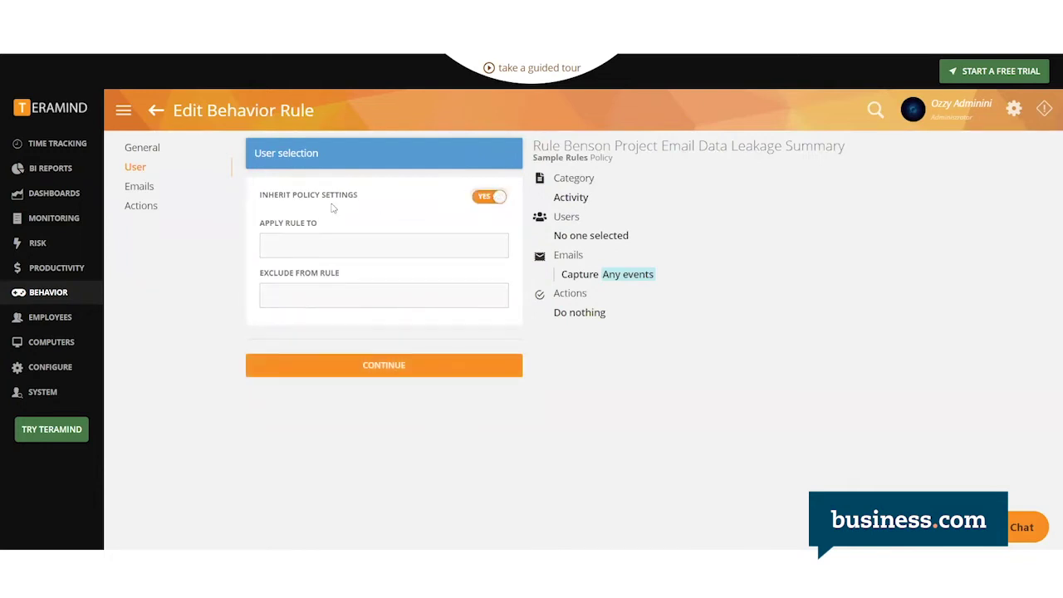
Step: Proceed to the email conditions with inherited policy settings and set Condition 1 to Mail Direction Outgoing
click(378, 370)
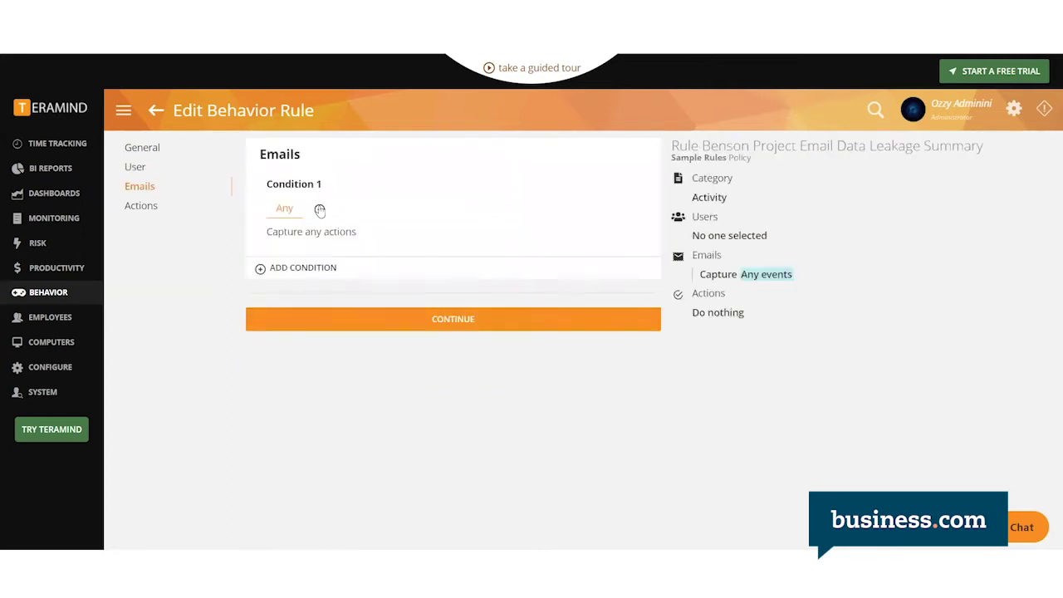
click(320, 211)
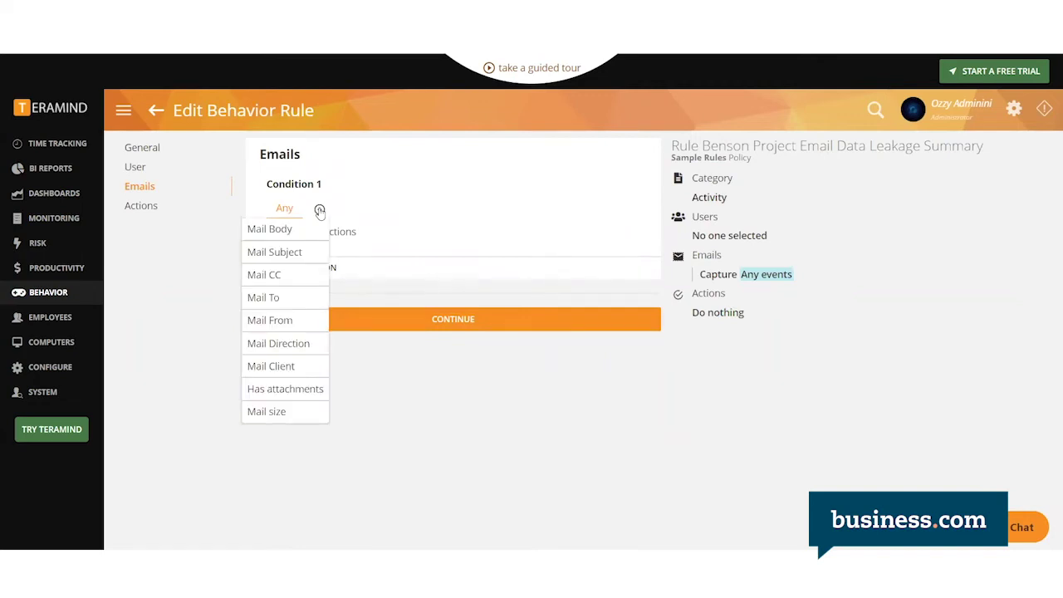
click(289, 351)
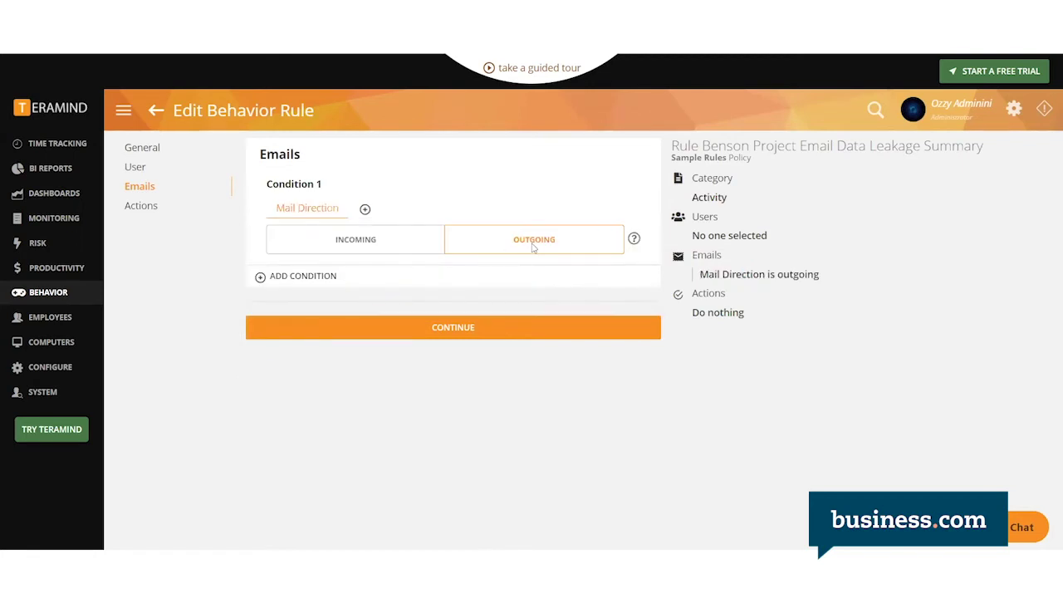
click(291, 276)
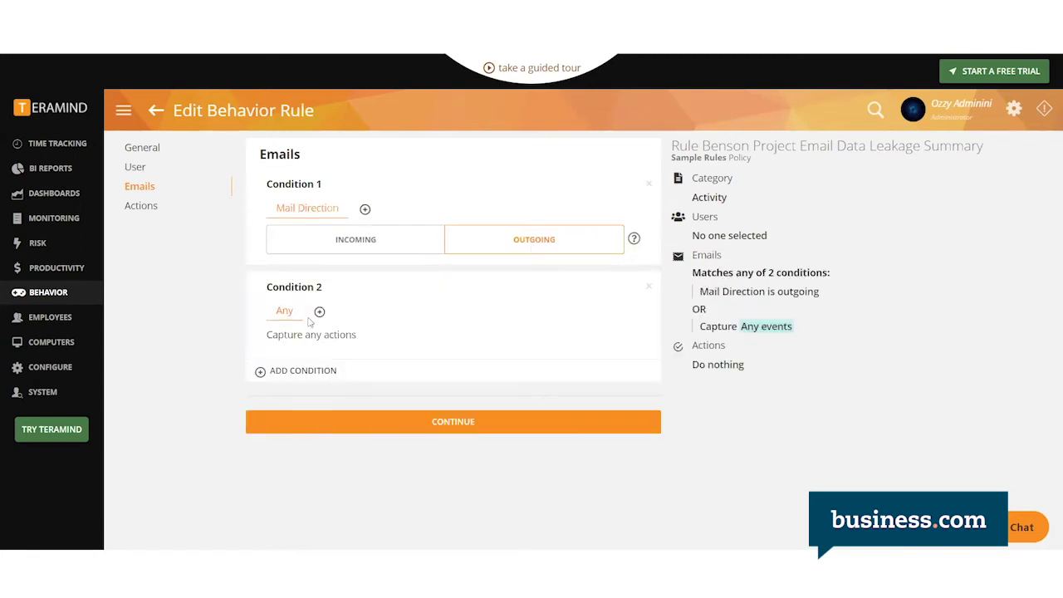
click(320, 315)
click(290, 404)
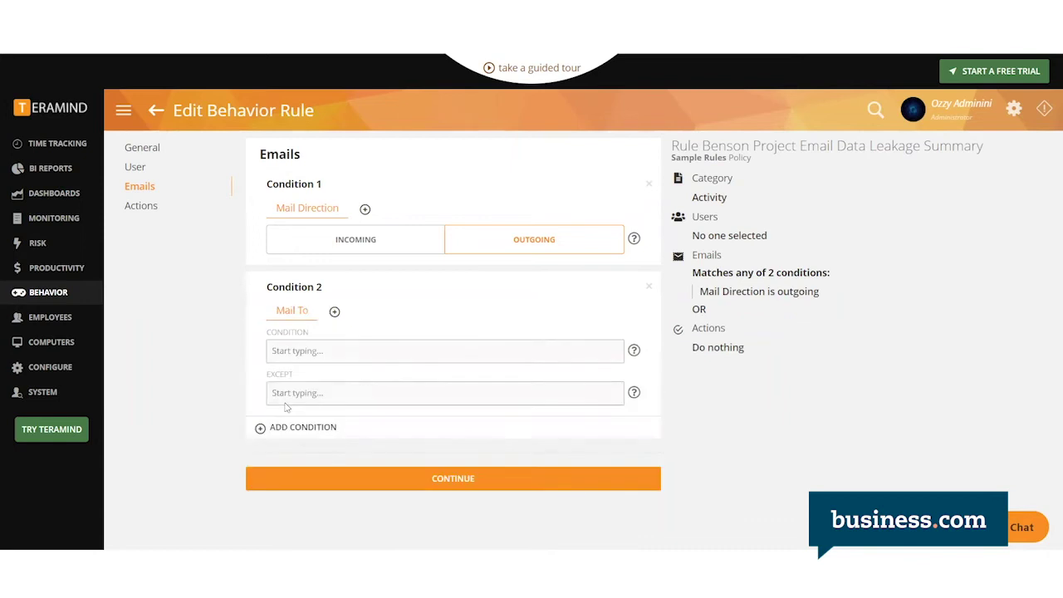
click(337, 390)
text(@m)
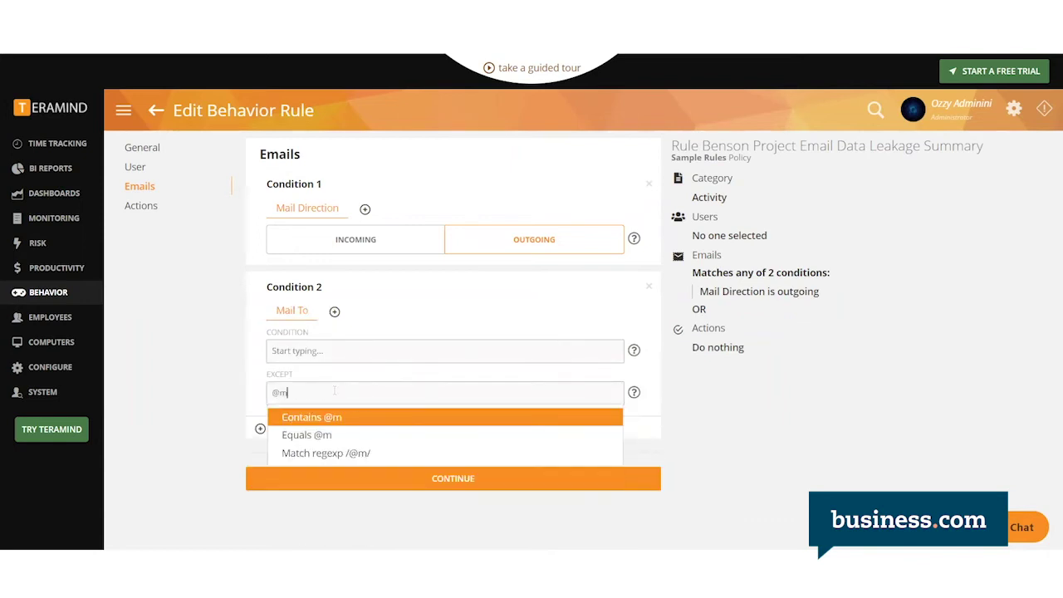
text(ycompany.com)
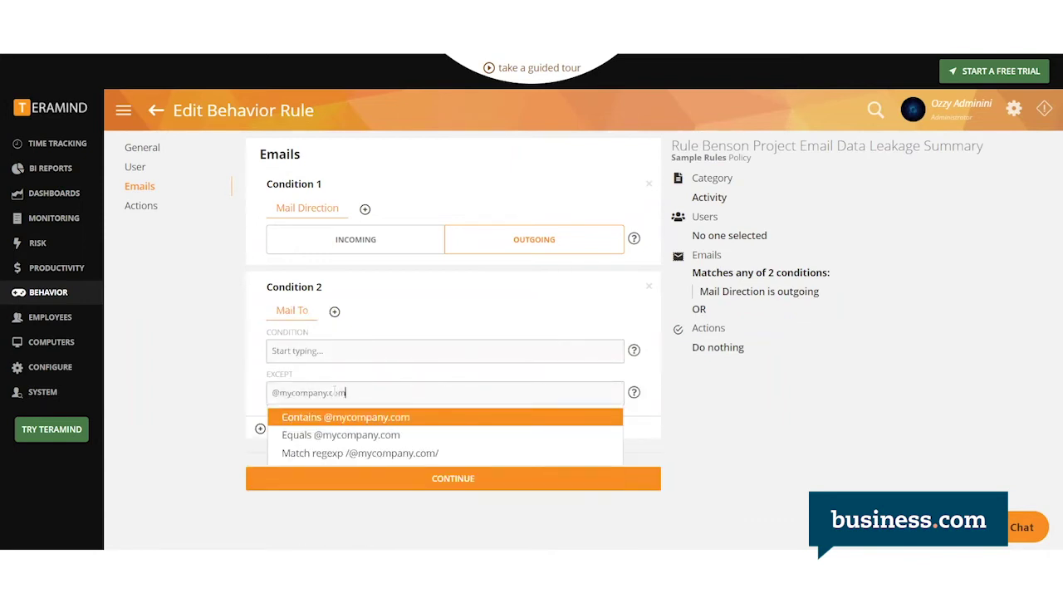
click(358, 416)
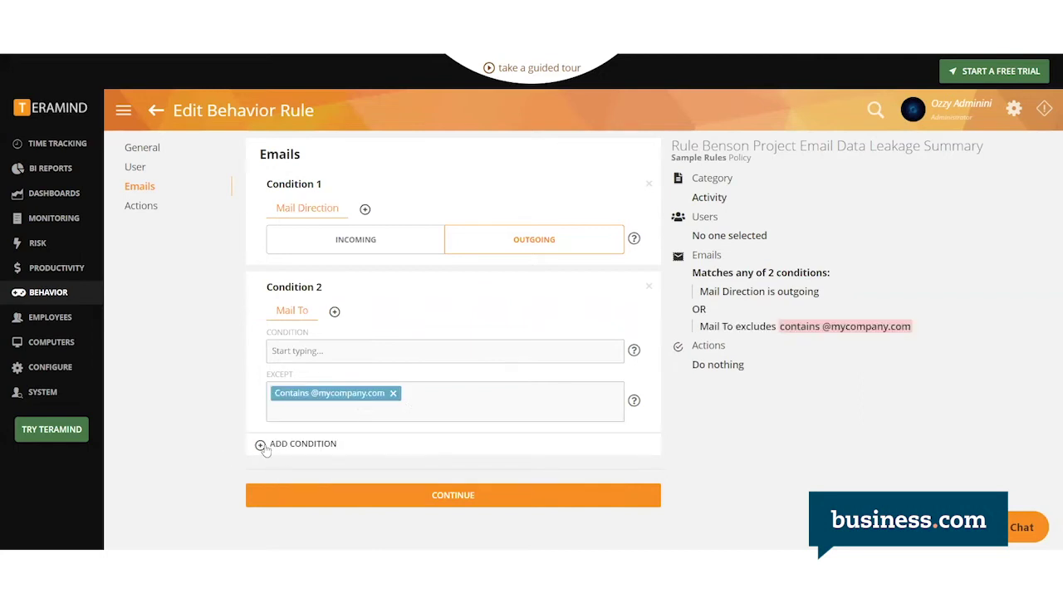
Step: Add a third email condition where Mail Body contains "Benson Project" and continue to the rule's actions
click(263, 447)
scroll(221, 463, down, 1)
scroll(221, 462, down, 1)
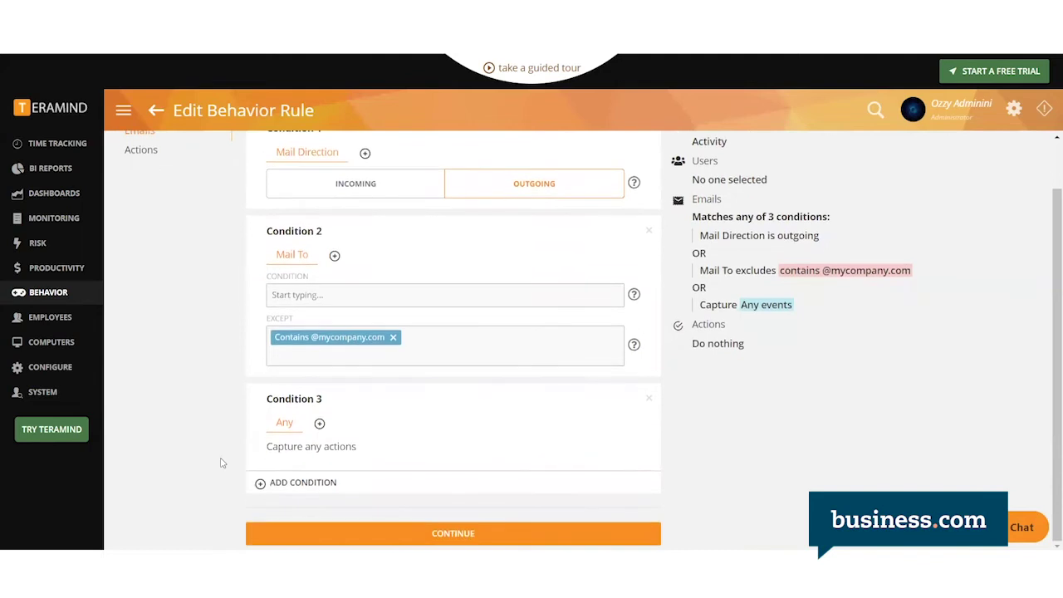
click(320, 423)
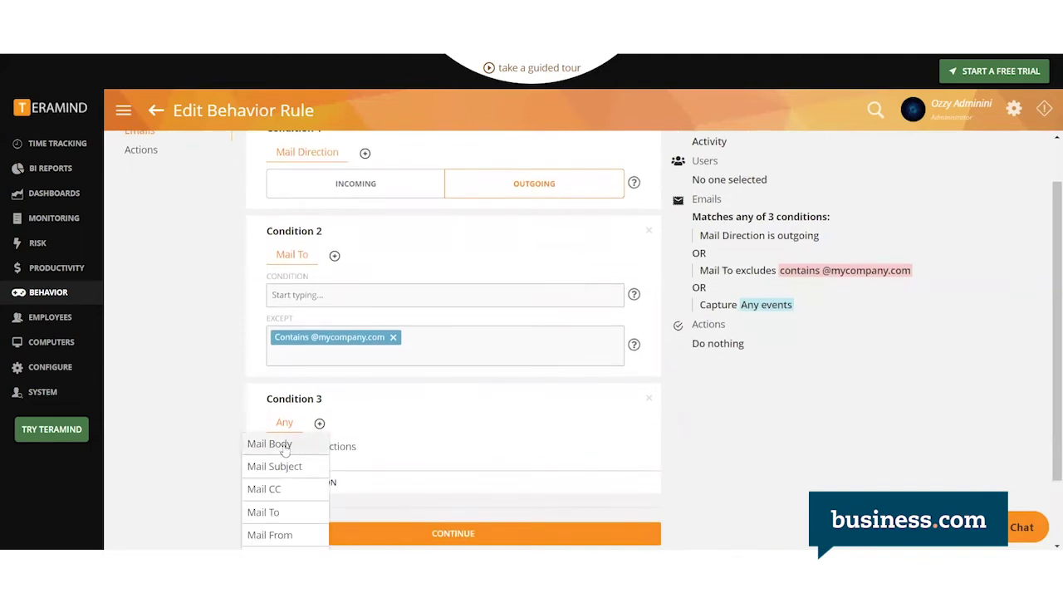
click(287, 445)
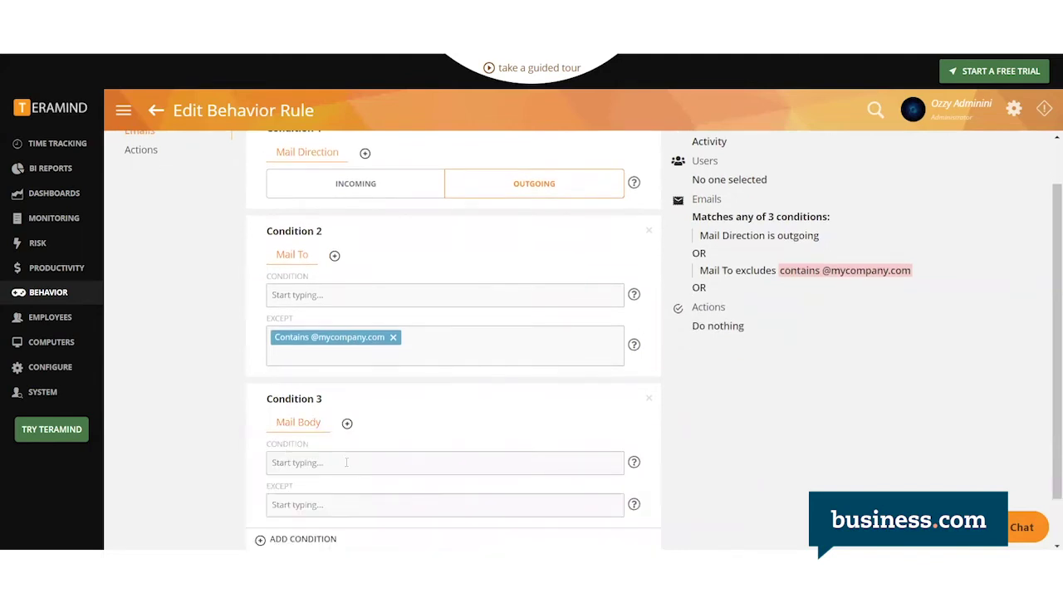
click(347, 461)
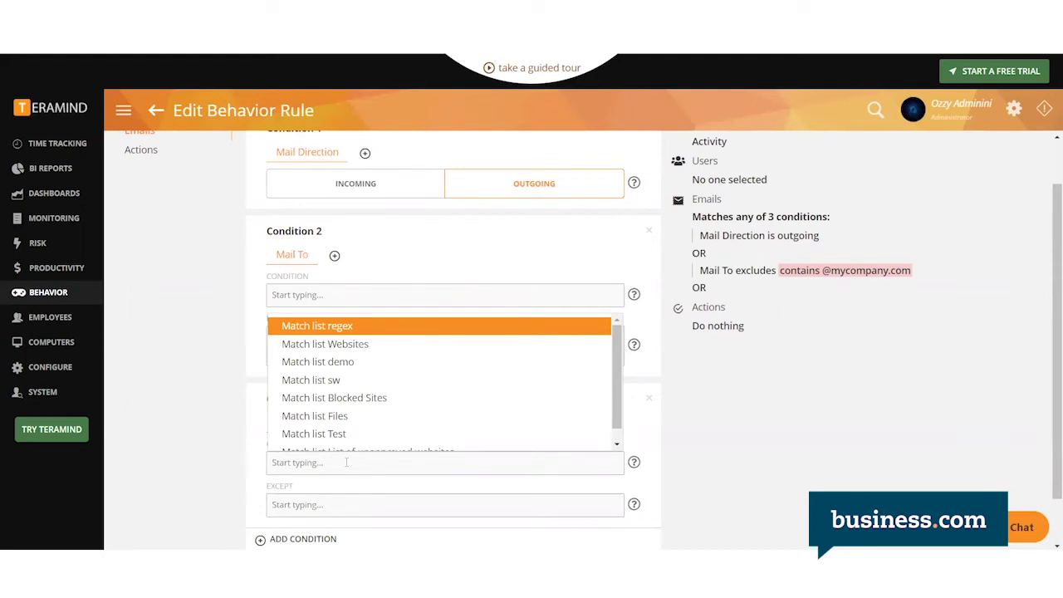
text(Benson )
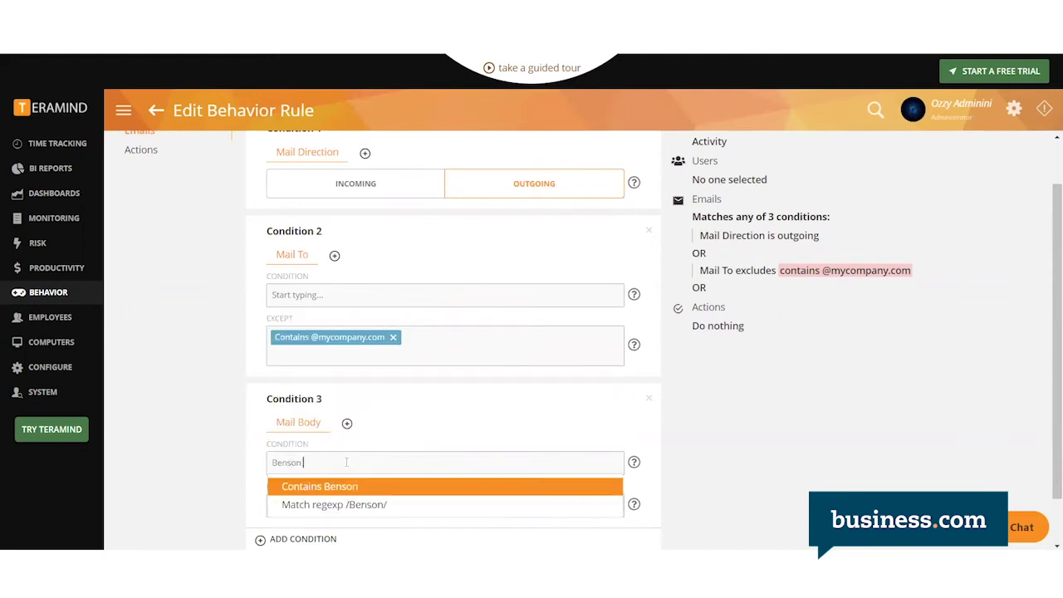
text(Project)
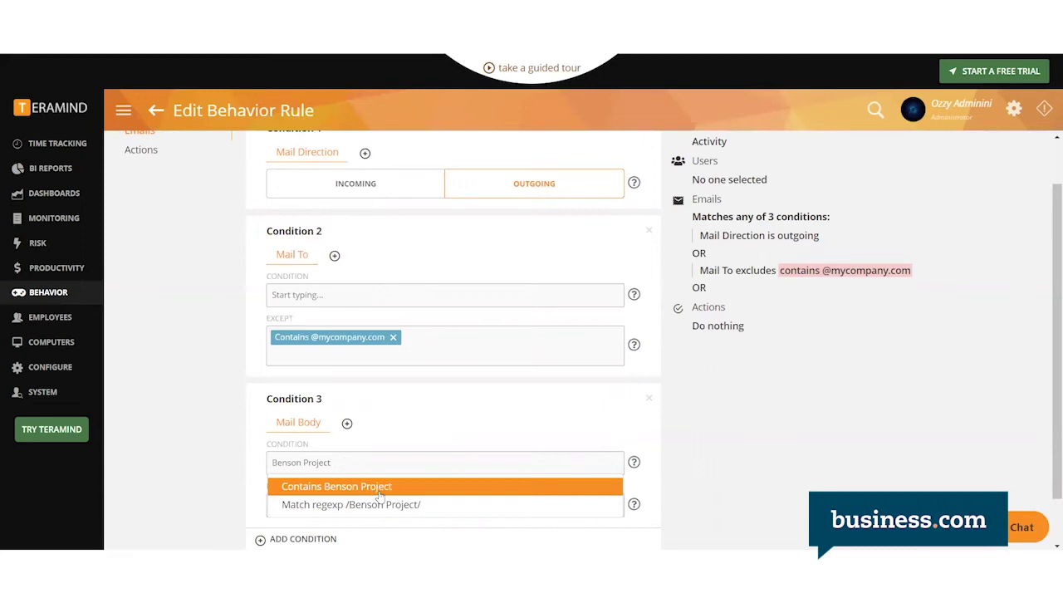
click(380, 490)
scroll(687, 452, down, 2)
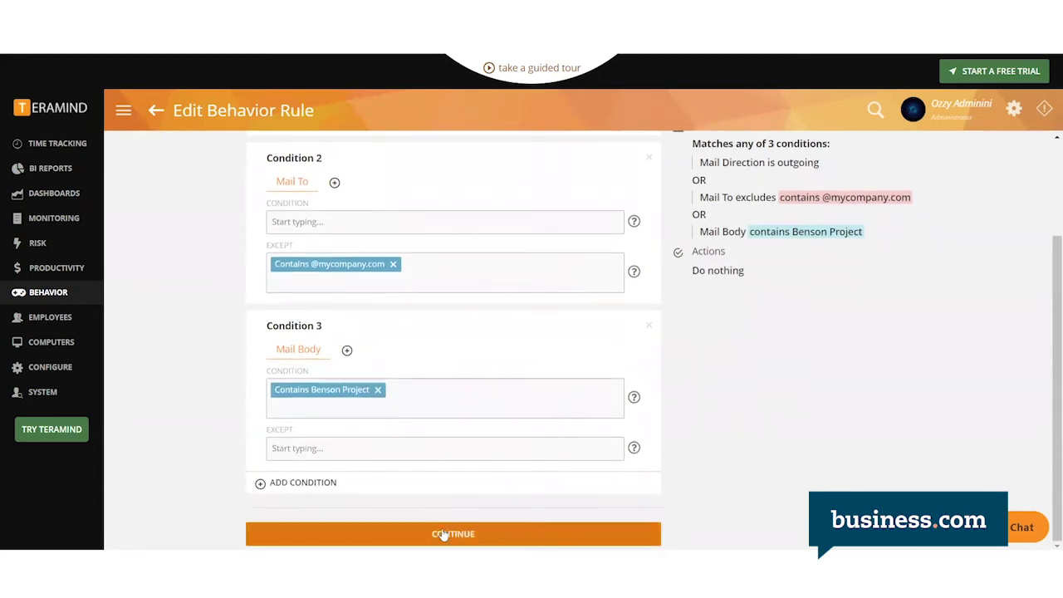
click(443, 534)
scroll(555, 447, up, 1)
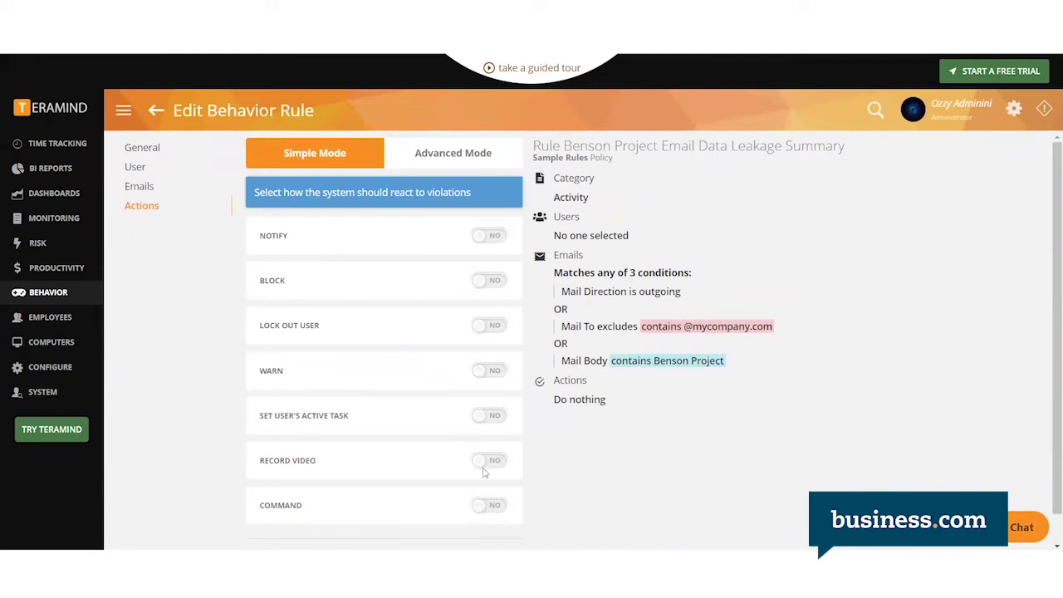
Step: Enable video recording for rule violations, covering 10 minutes before and 10 minutes after the violation
click(493, 460)
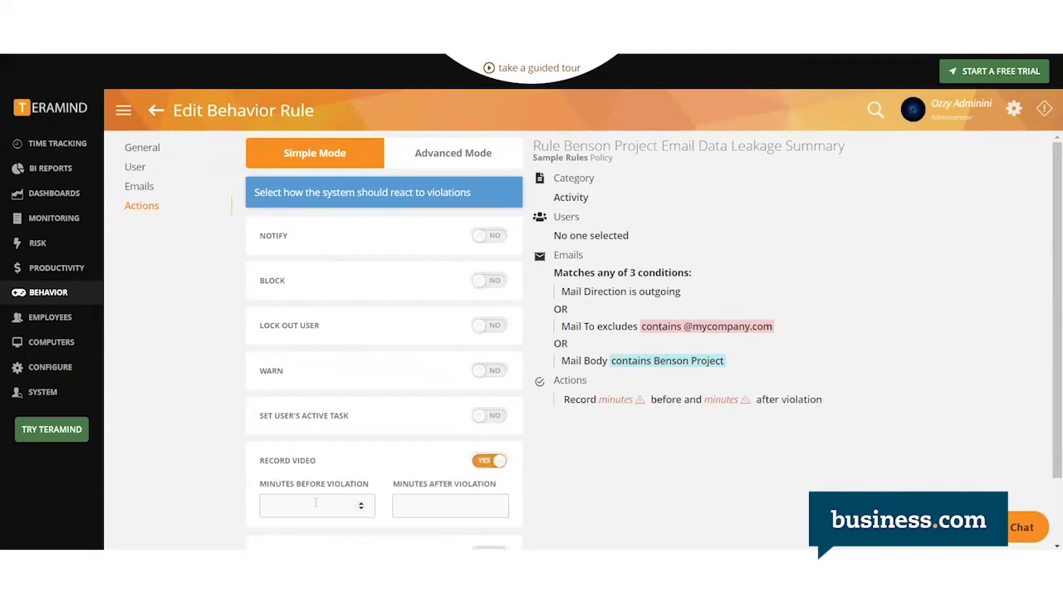
scroll(567, 472, down, 1)
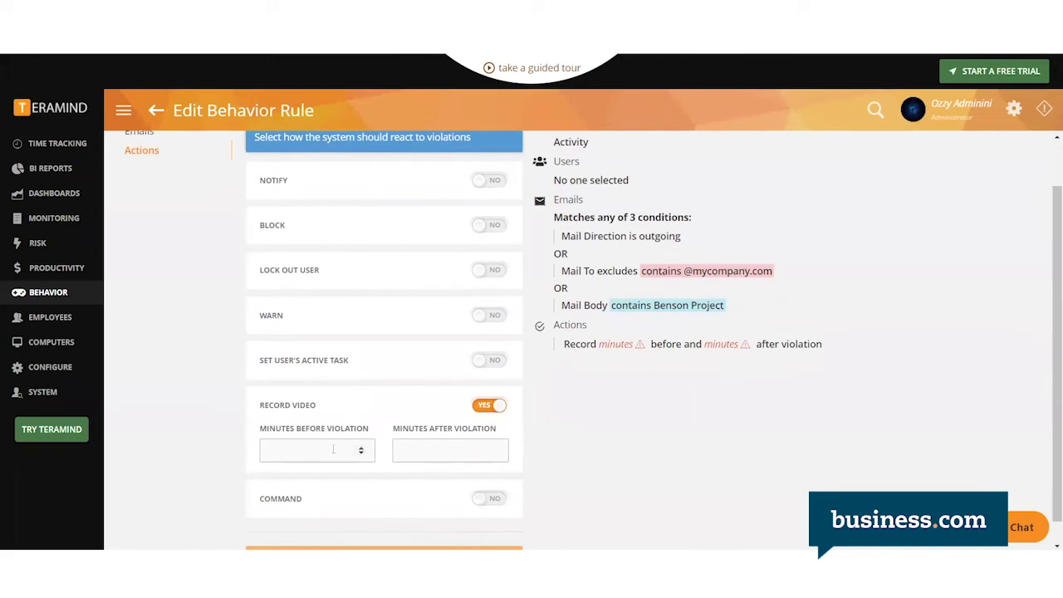
text(1010)
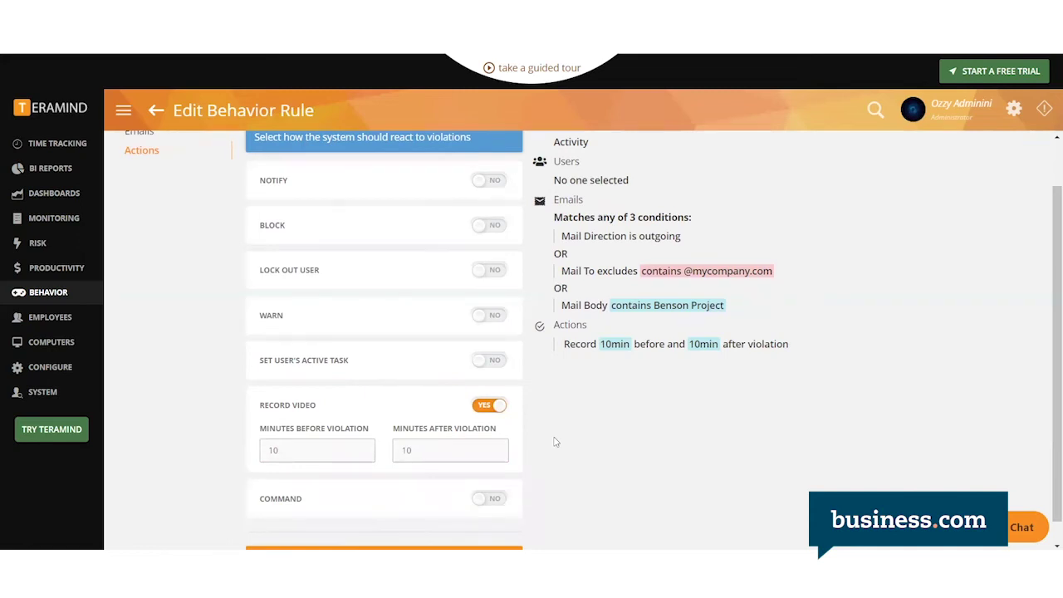
Step: Enable notifications for rule violations and select the third person in the visible recipient list as the one notified
click(496, 182)
click(369, 217)
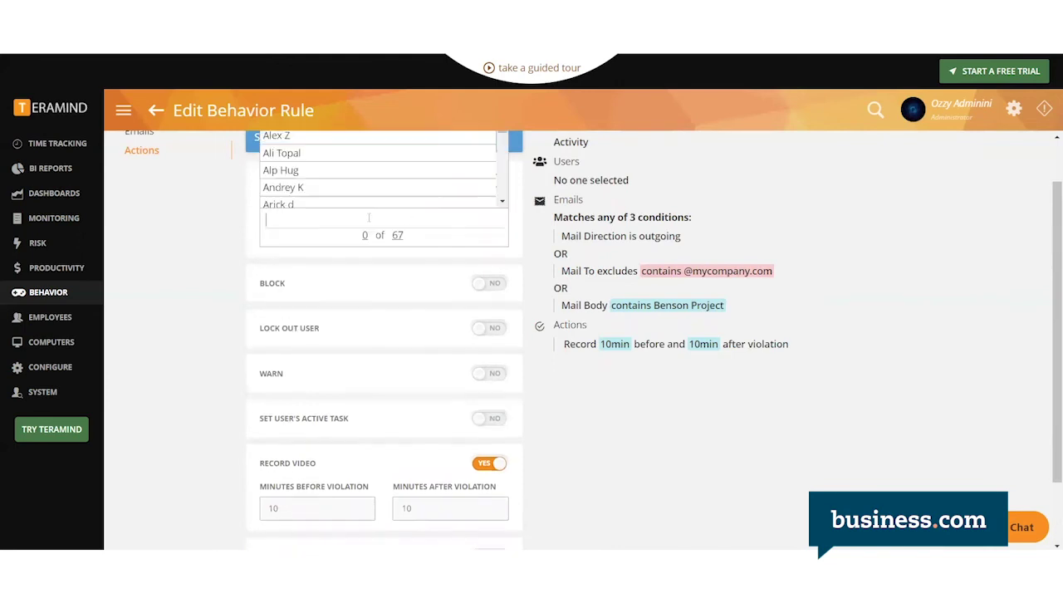
click(327, 170)
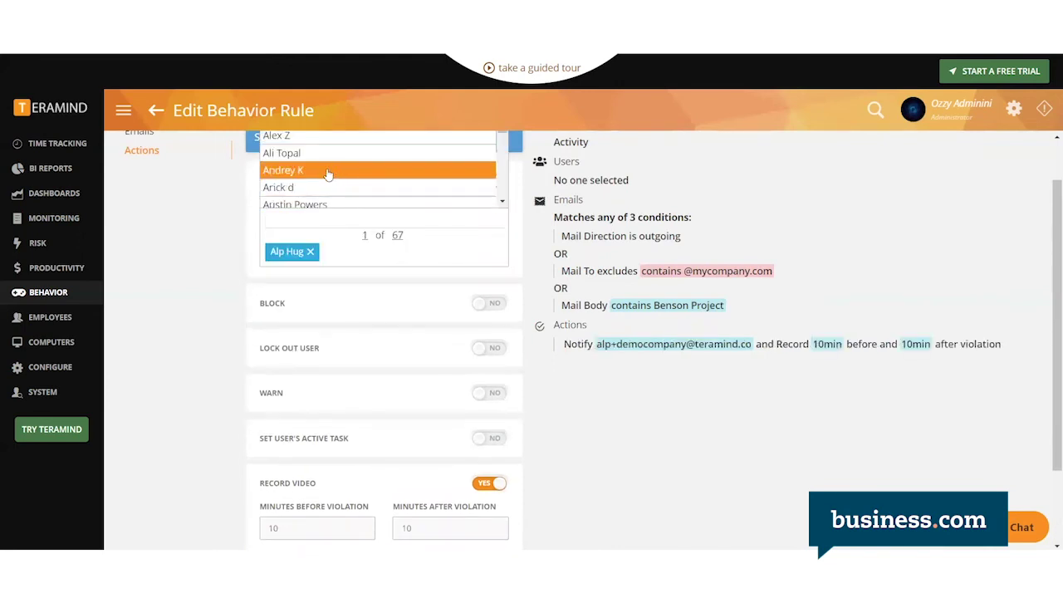
click(535, 249)
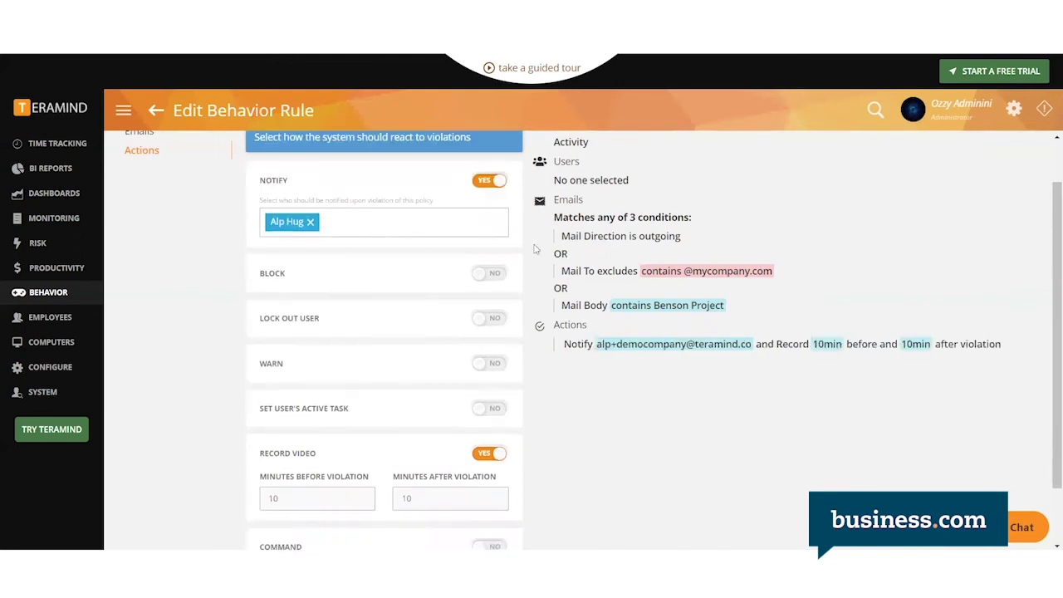
Step: Enable blocking with the warning message "This action is not permitted." and turn on its HTML template
click(491, 274)
click(385, 320)
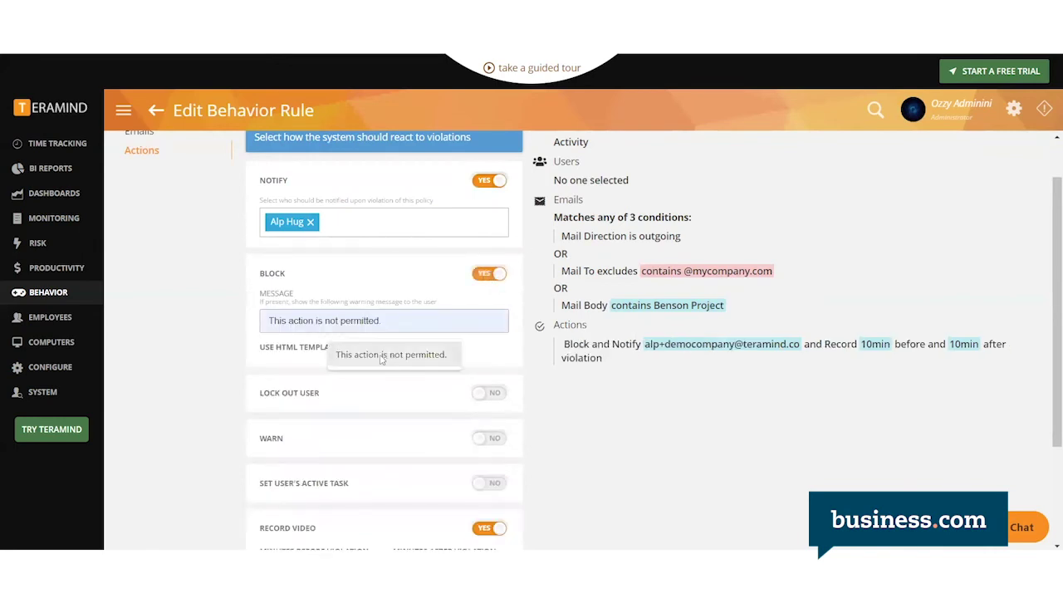
click(389, 356)
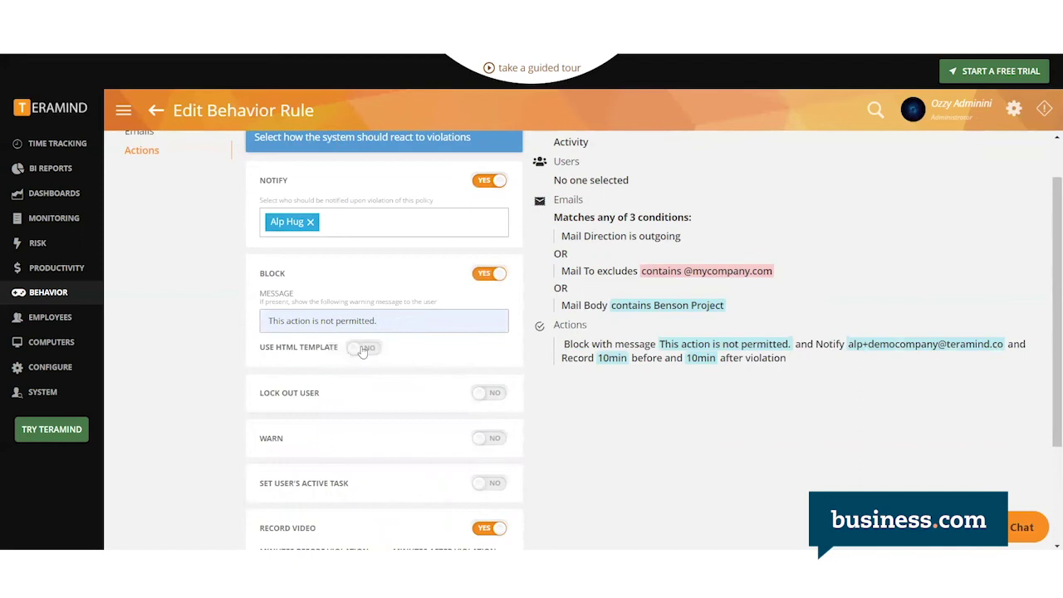
click(369, 348)
scroll(536, 367, down, 1)
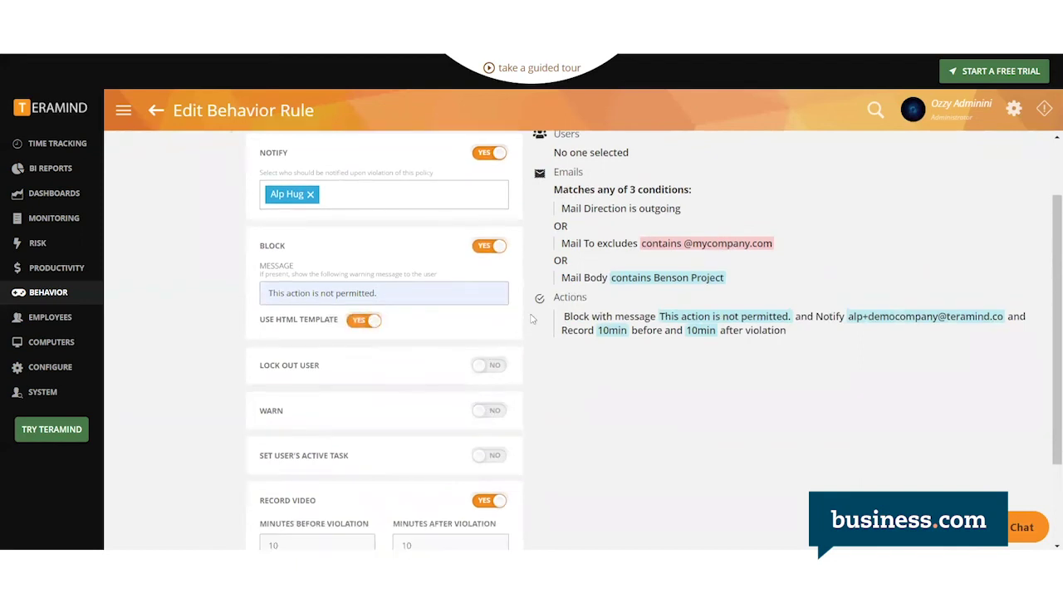
Step: Examine the Advanced Mode threshold options for the rule's actions, and return to Simple Mode to review the configured actions
scroll(532, 318, up, 3)
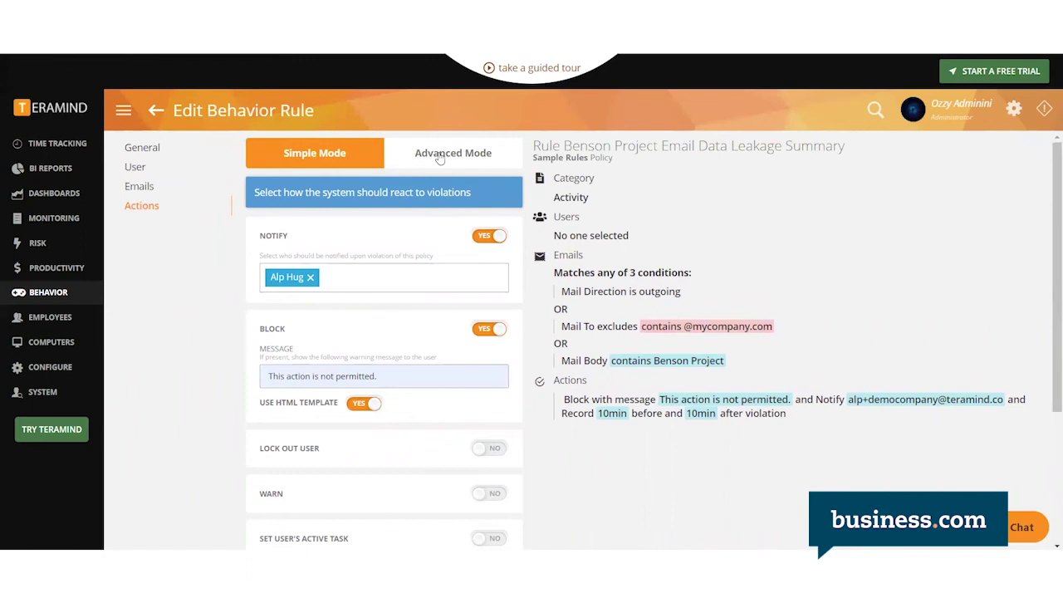
click(440, 158)
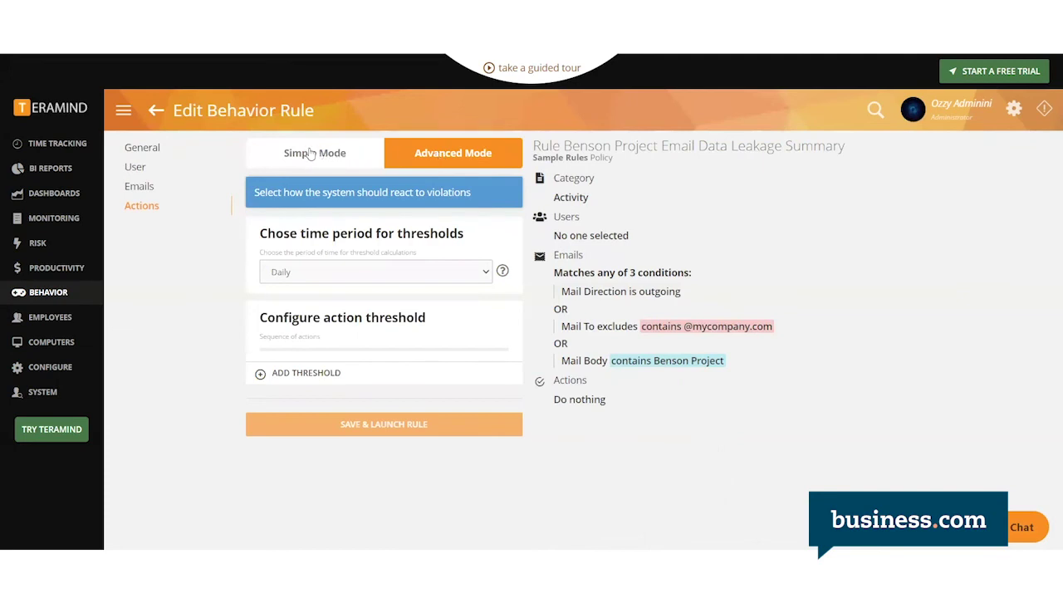
click(311, 155)
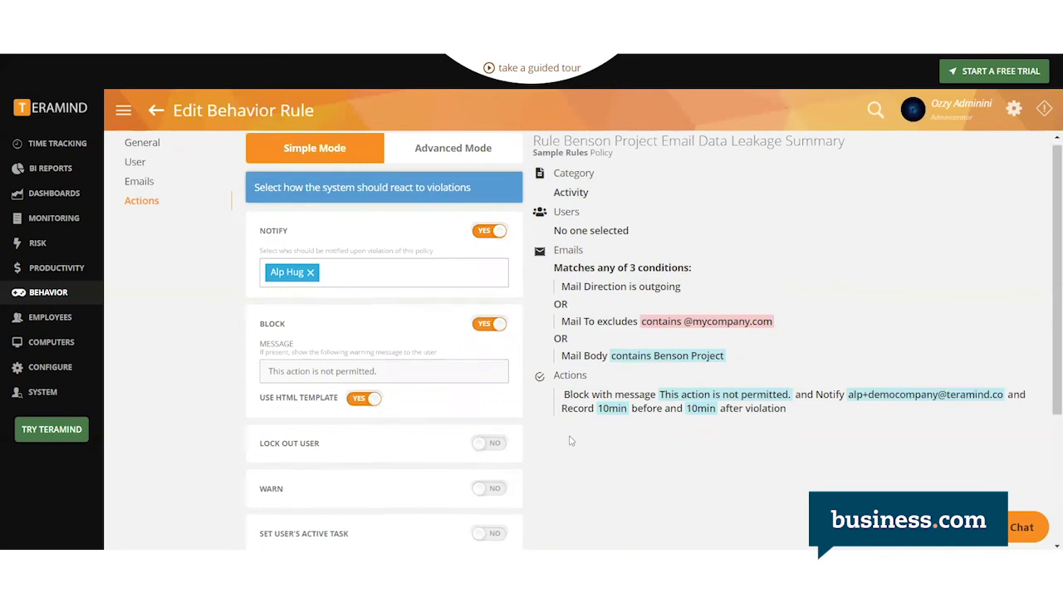
scroll(570, 441, down, 3)
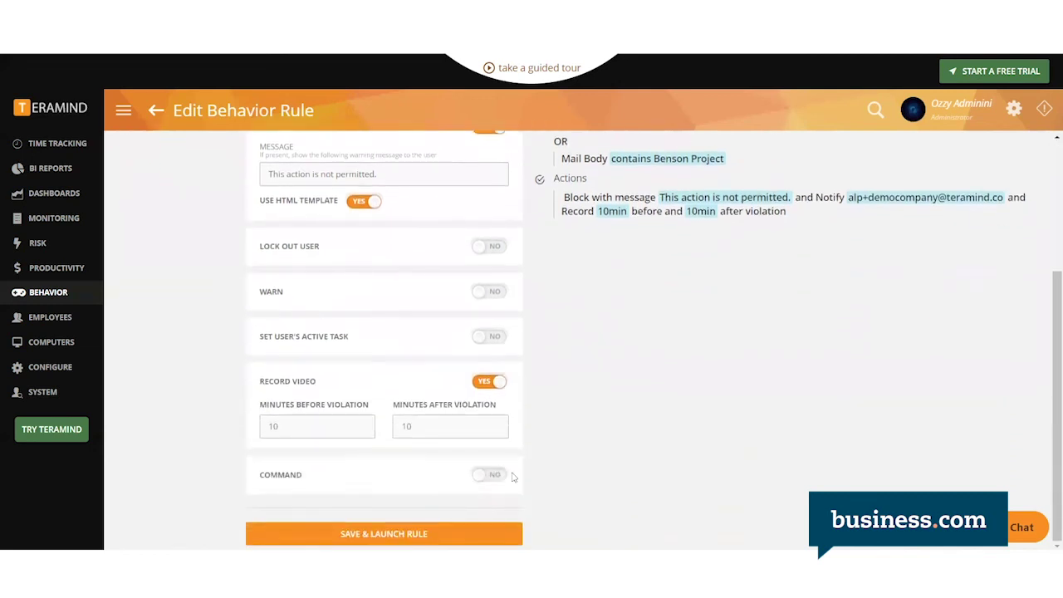